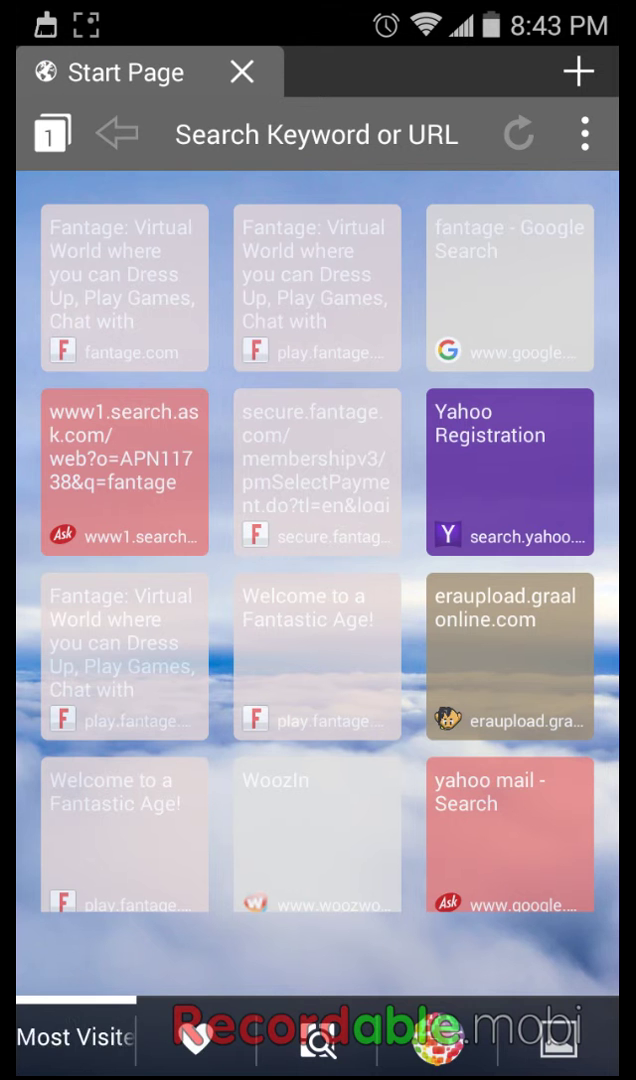
Swipe the start page tiles from Most Visited over to the Discover news feed
left_click_drag(500, 650, 100, 650)
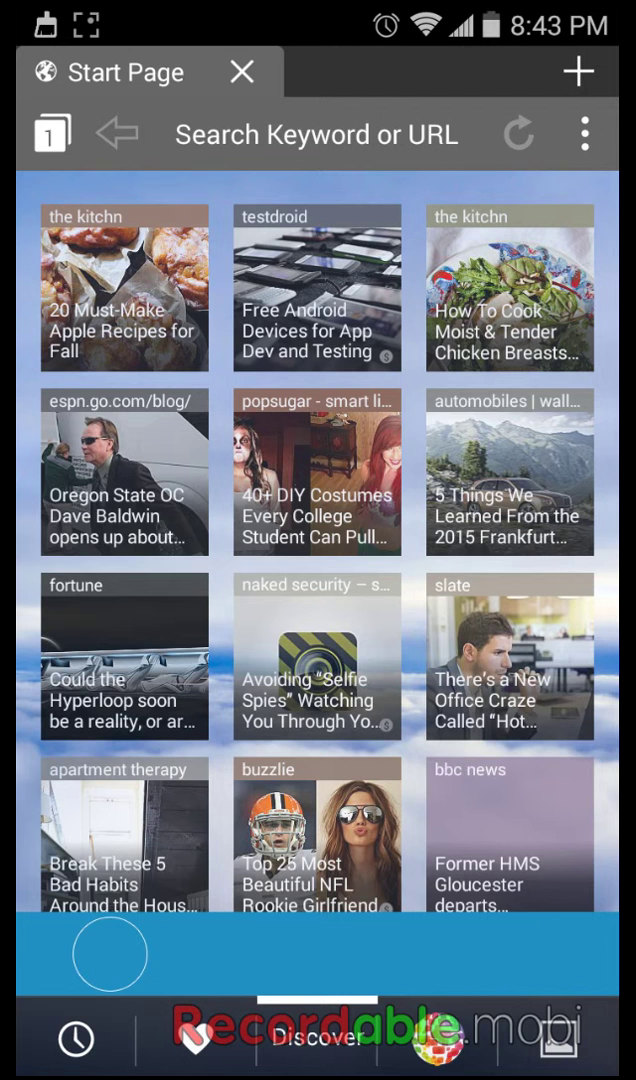
Focus the Search Keyword or URL bar to start entering the aq.com address
left_click(316, 134)
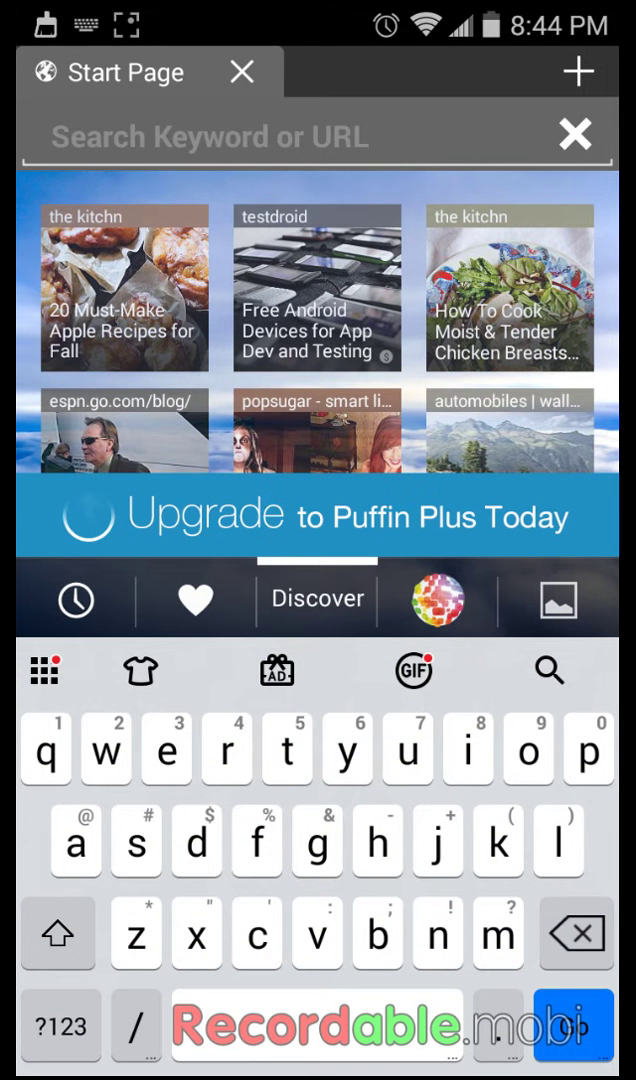
scroll(318, 330, "down", 3)
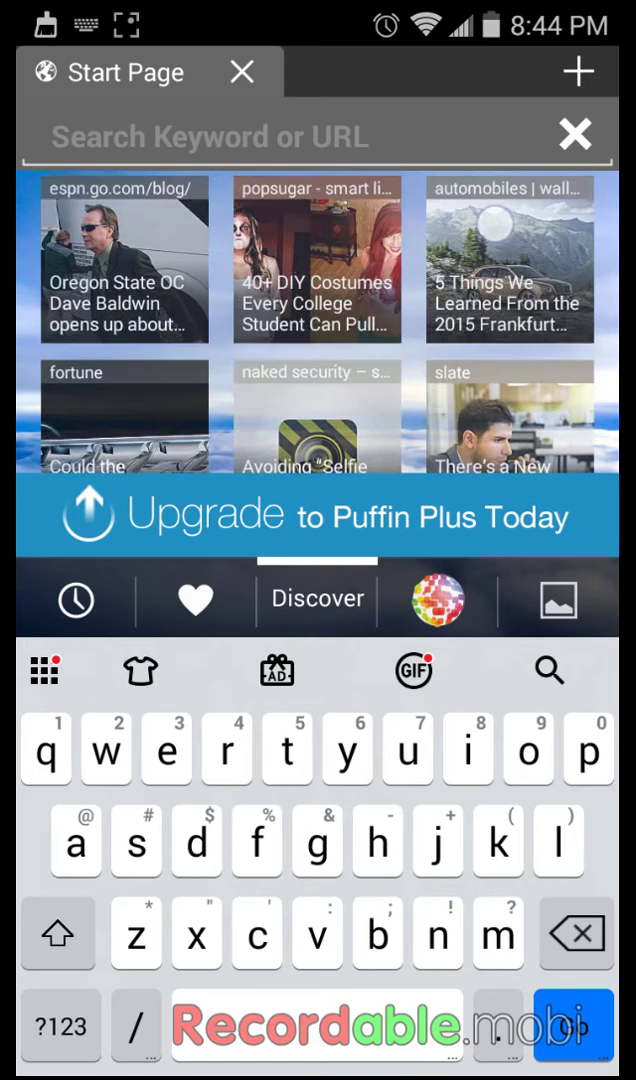
key("Escape")
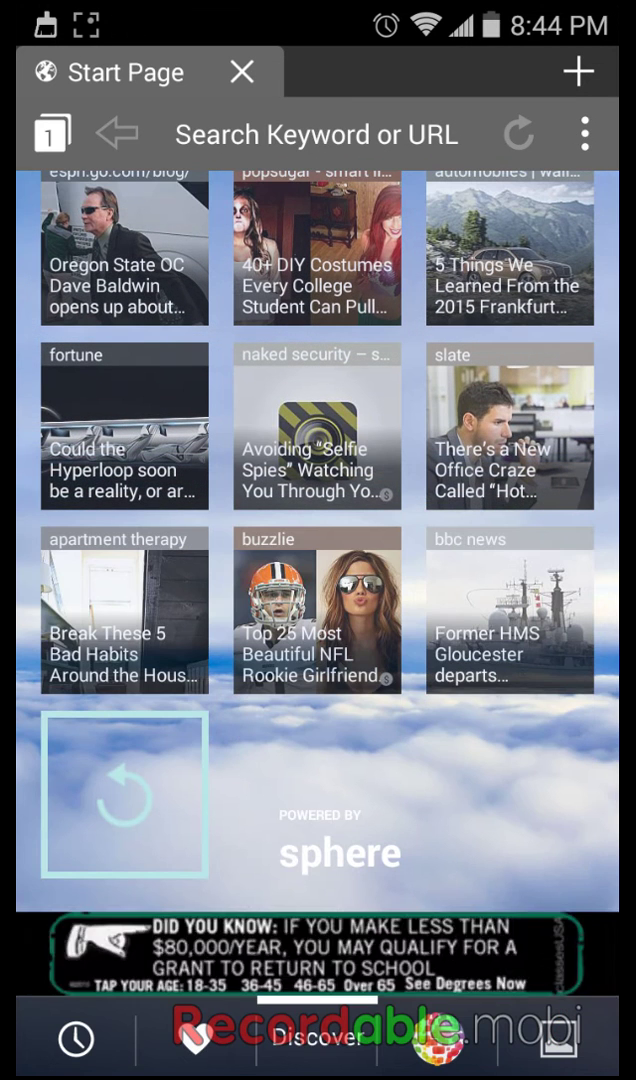
left_click(316, 134)
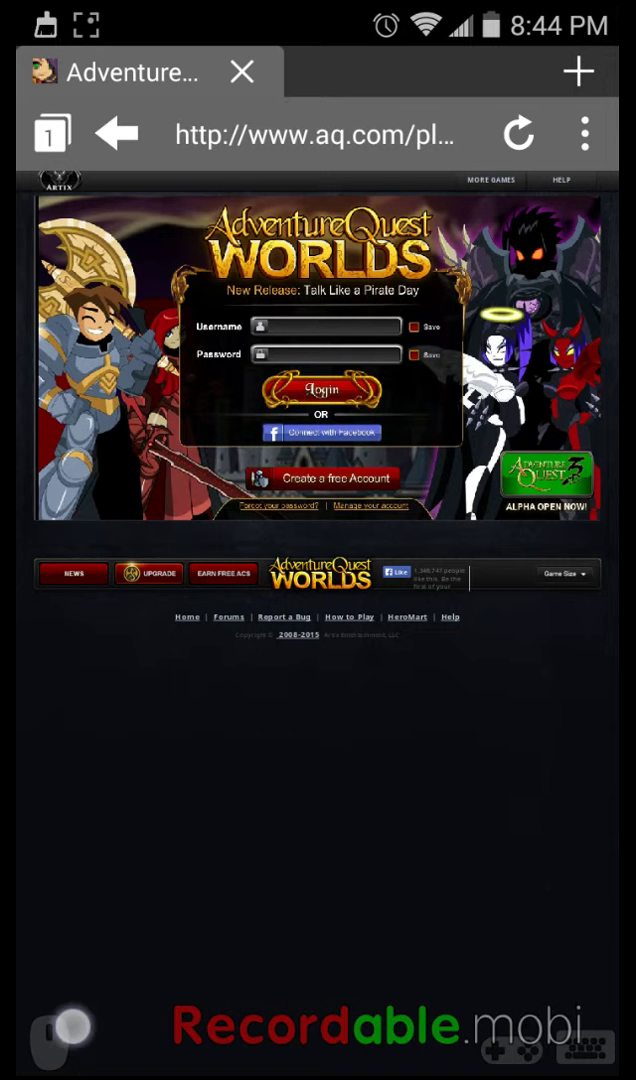
Show and close the trackpad overlay, then show and hide the gamepad controls
left_click(50, 1040)
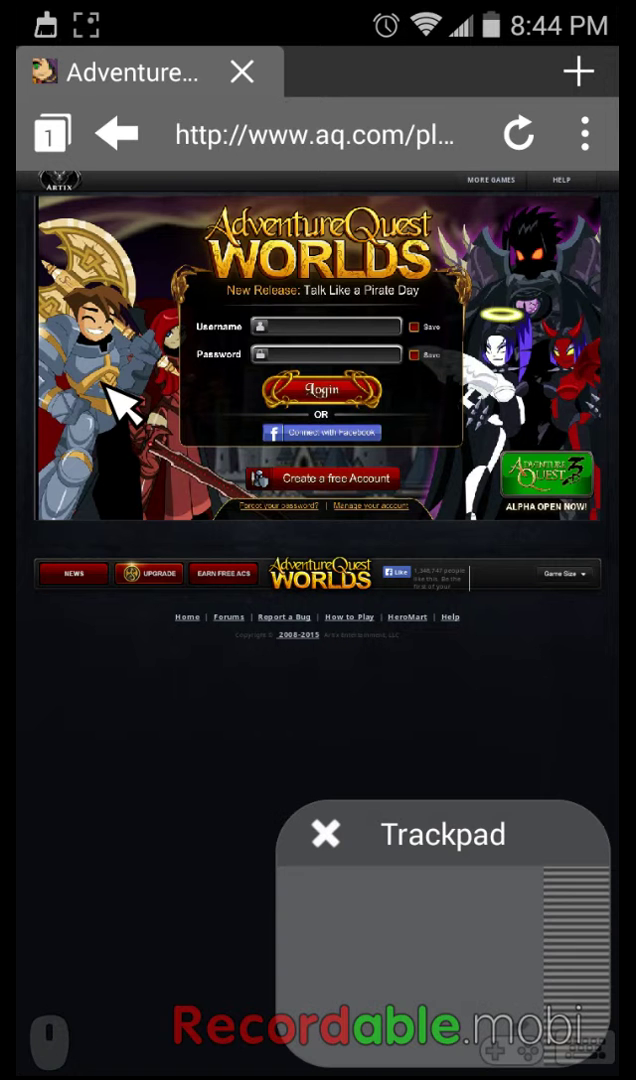
left_click(325, 833)
left_click(152, 766)
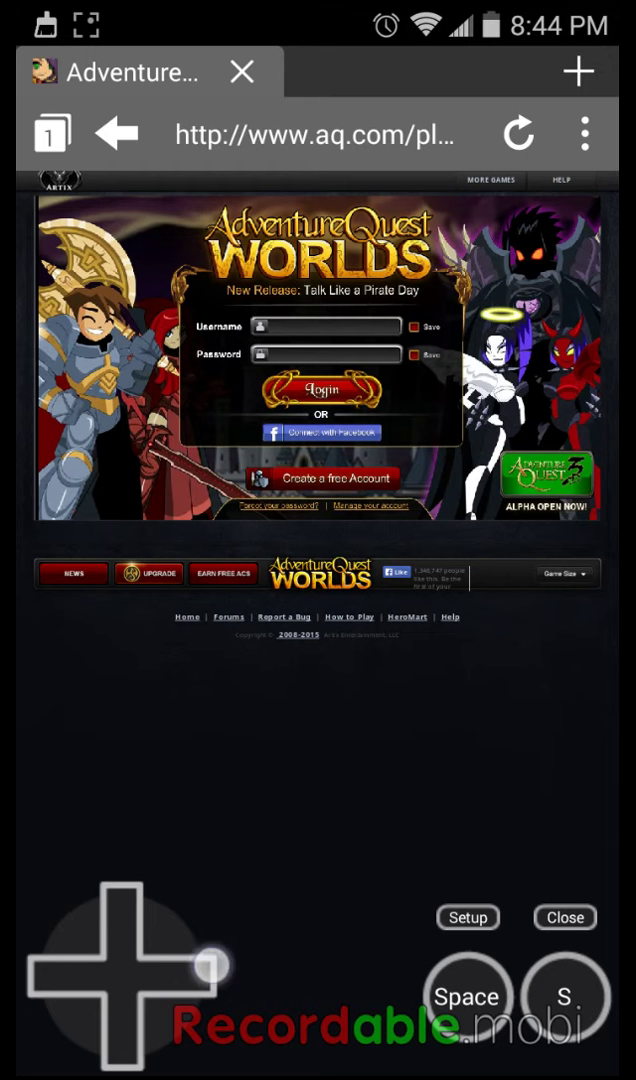
left_click(565, 917)
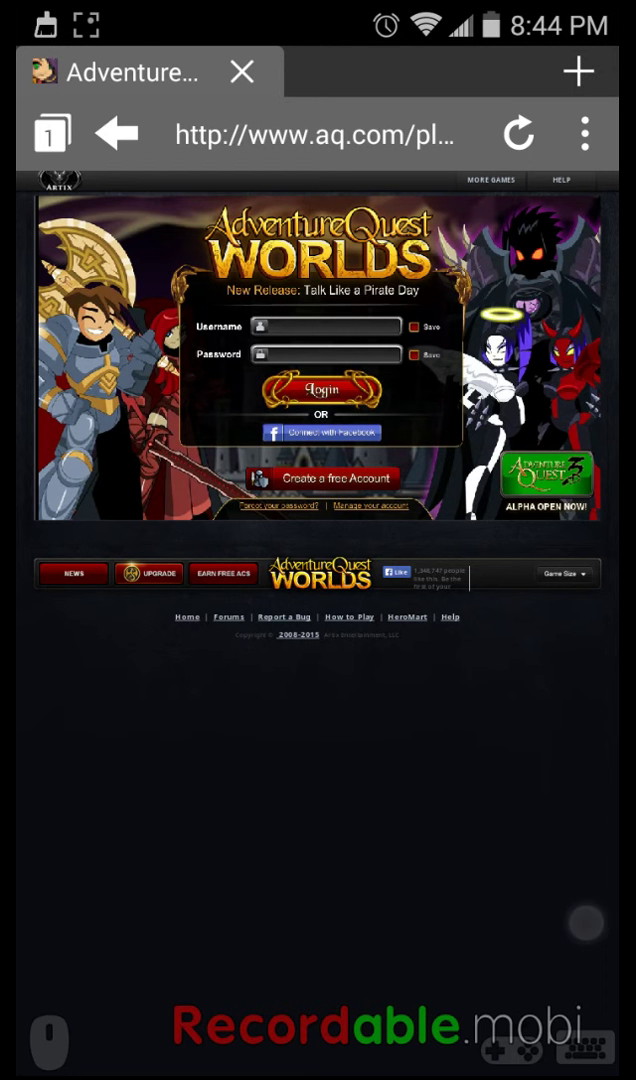
Bring up and dismiss the on-screen keyboard on the AdventureQuest Worlds page twice
left_click(585, 1045)
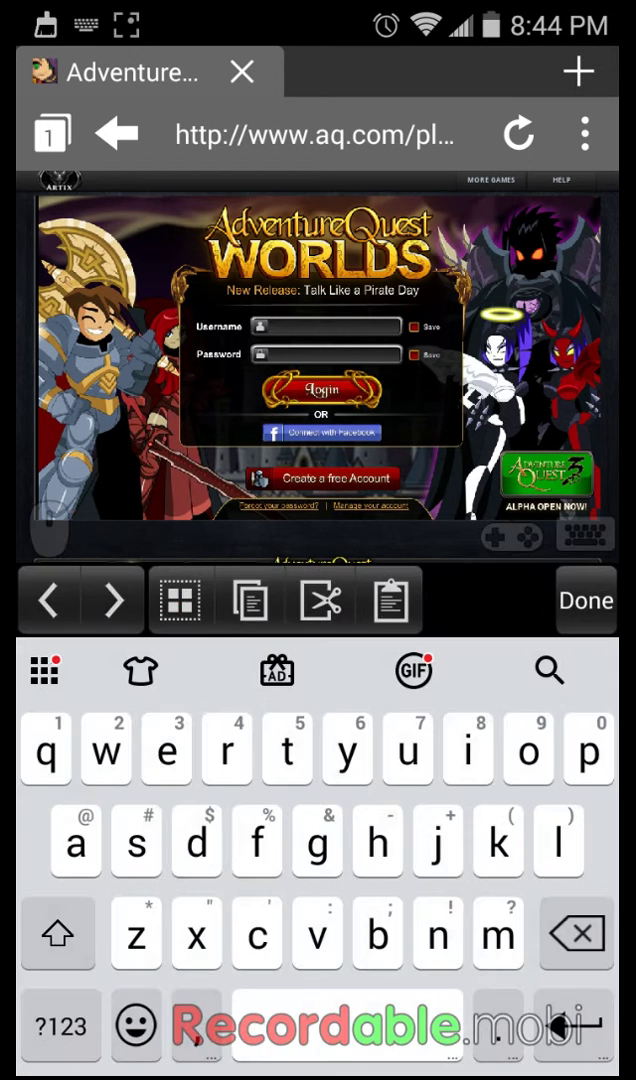
type("gdh")
left_click(586, 600)
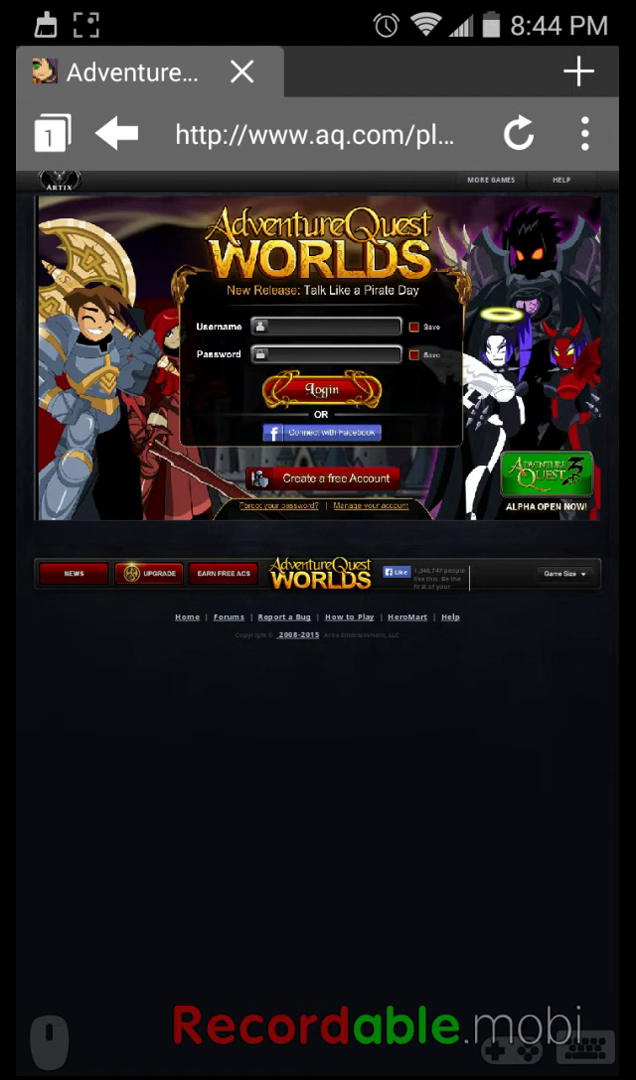
left_click(332, 697)
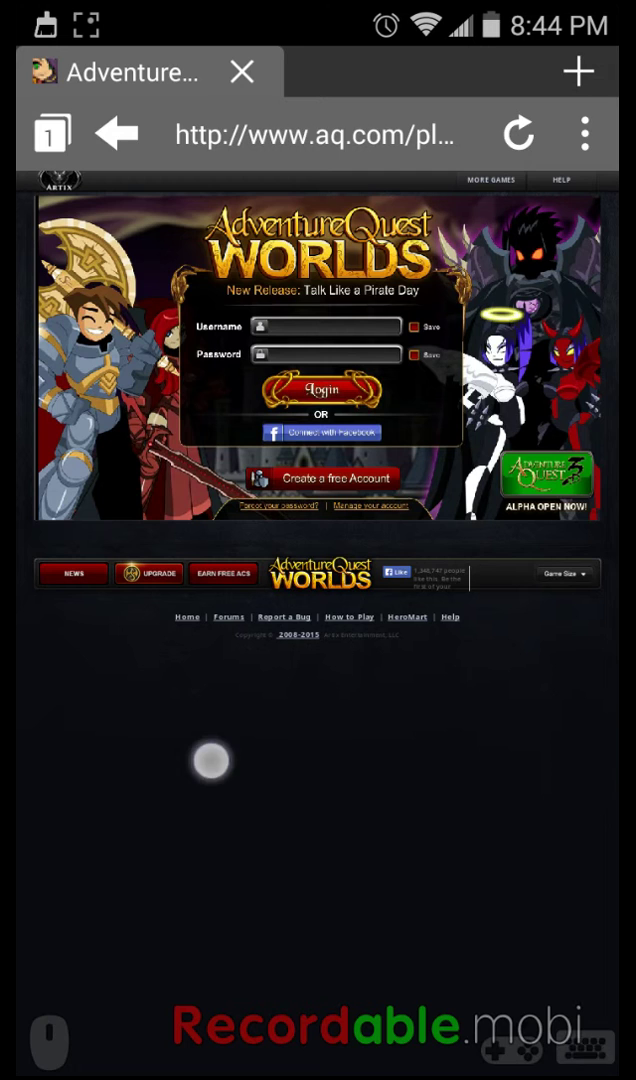
left_click(486, 850)
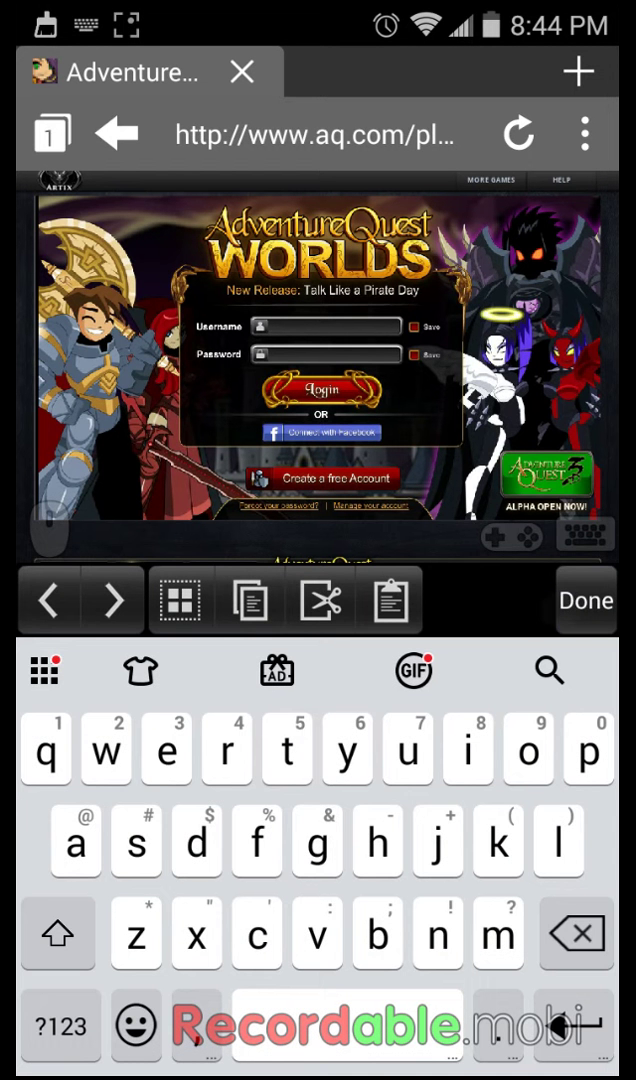
key("Escape")
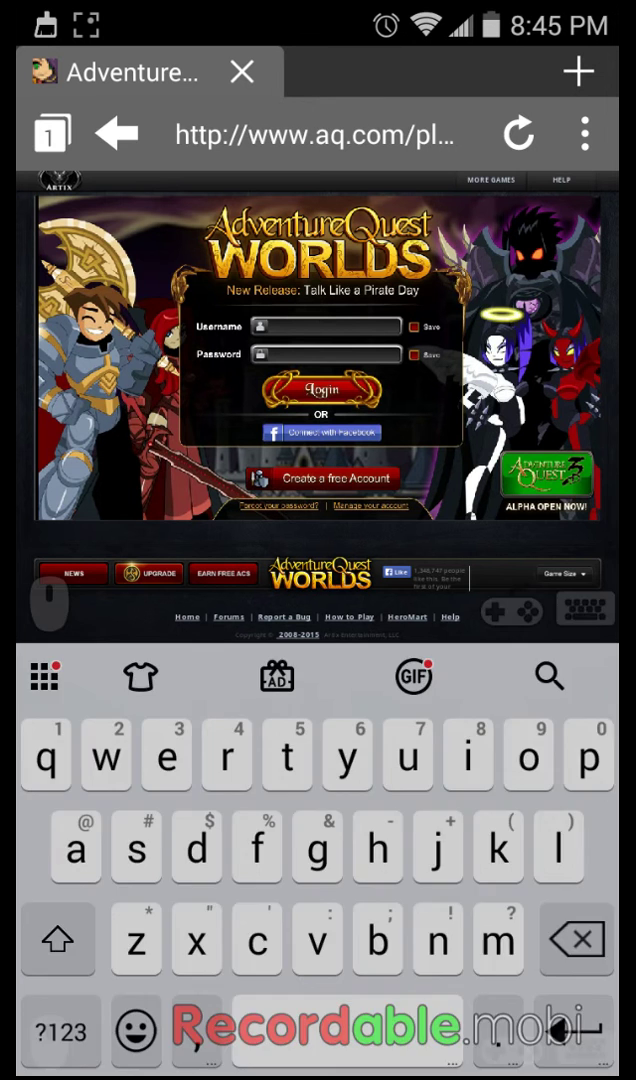
Aim the trackpad pointer at the Create a free Account link, then close the trackpad
left_click(49, 1035)
left_click_drag(440, 950, 460, 970)
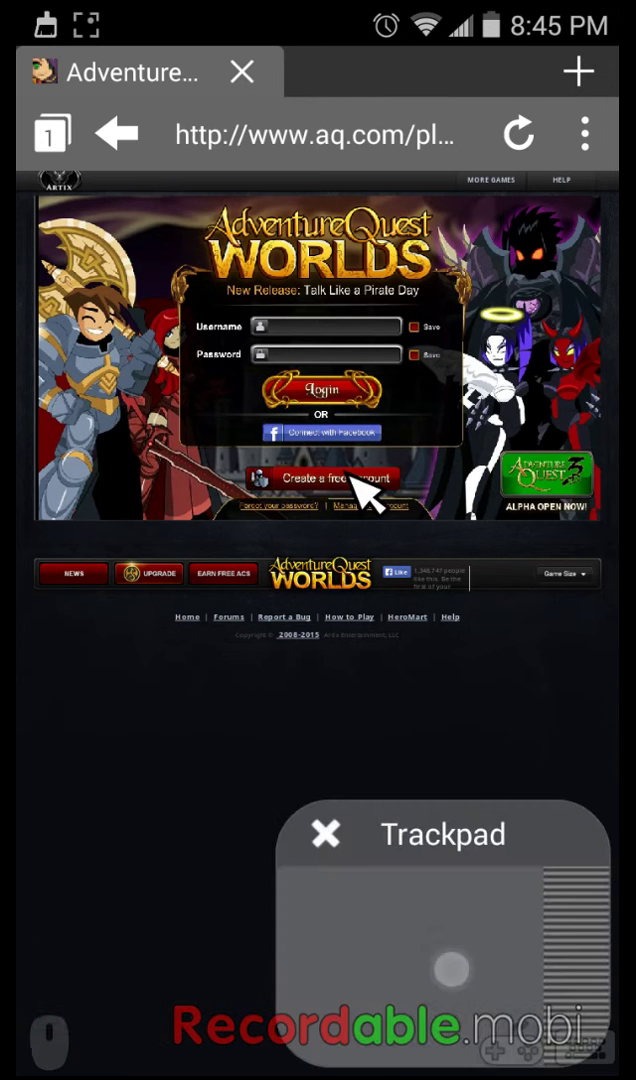
left_click(325, 833)
Show and hide the gamepad controls, then swipe the start page to Most Visited
left_click(49, 1035)
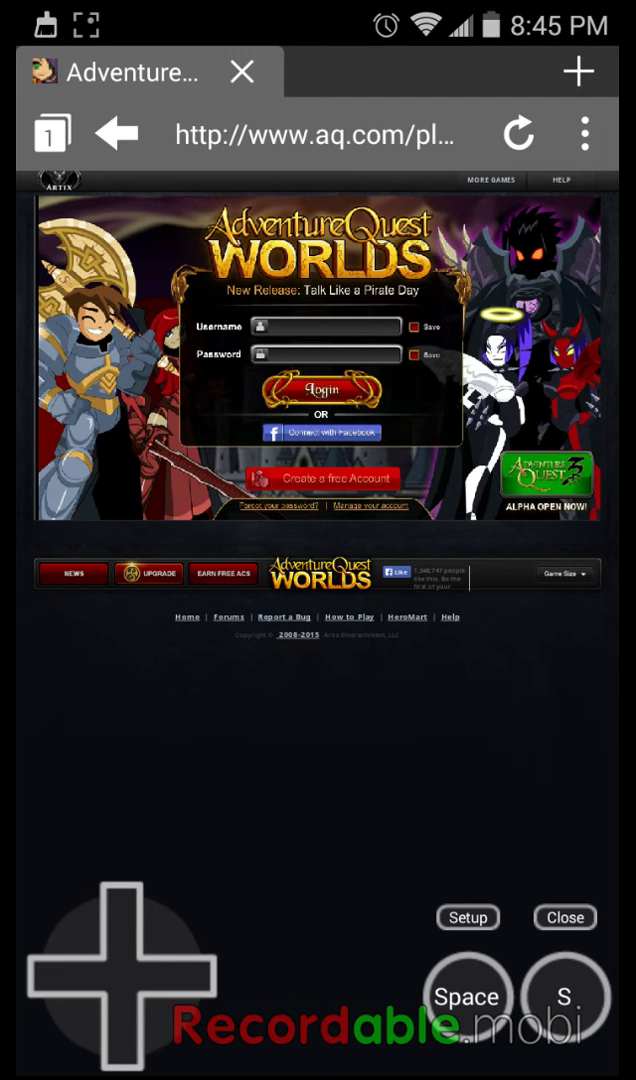
left_click(565, 917)
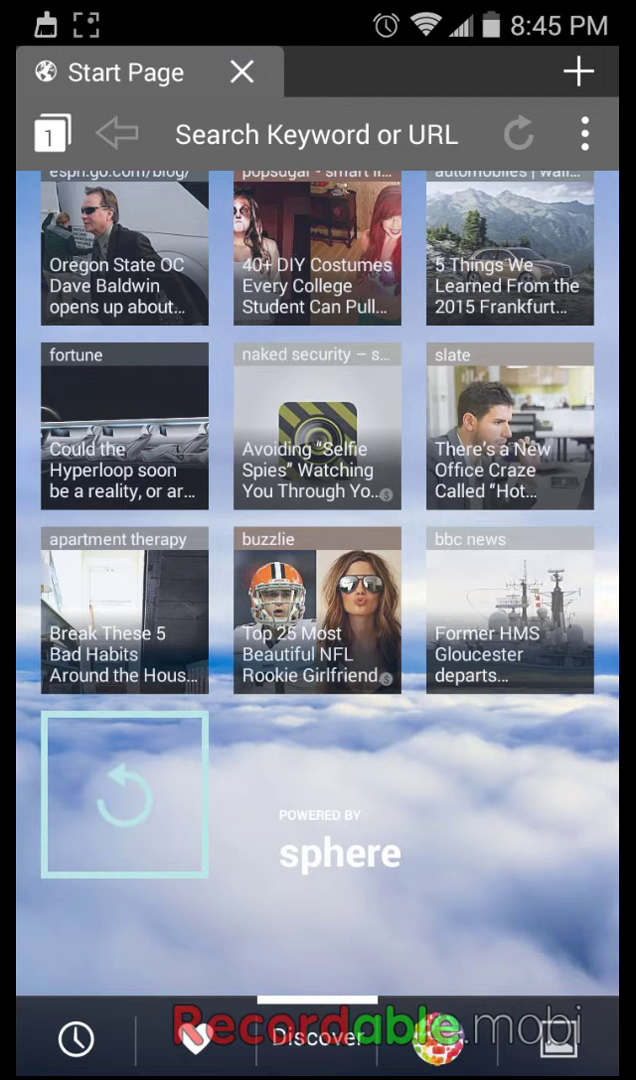
mouse_move(150, 800)
left_mouse_down()
mouse_move(500, 800)
mouse_move(520, 820)
left_mouse_up()
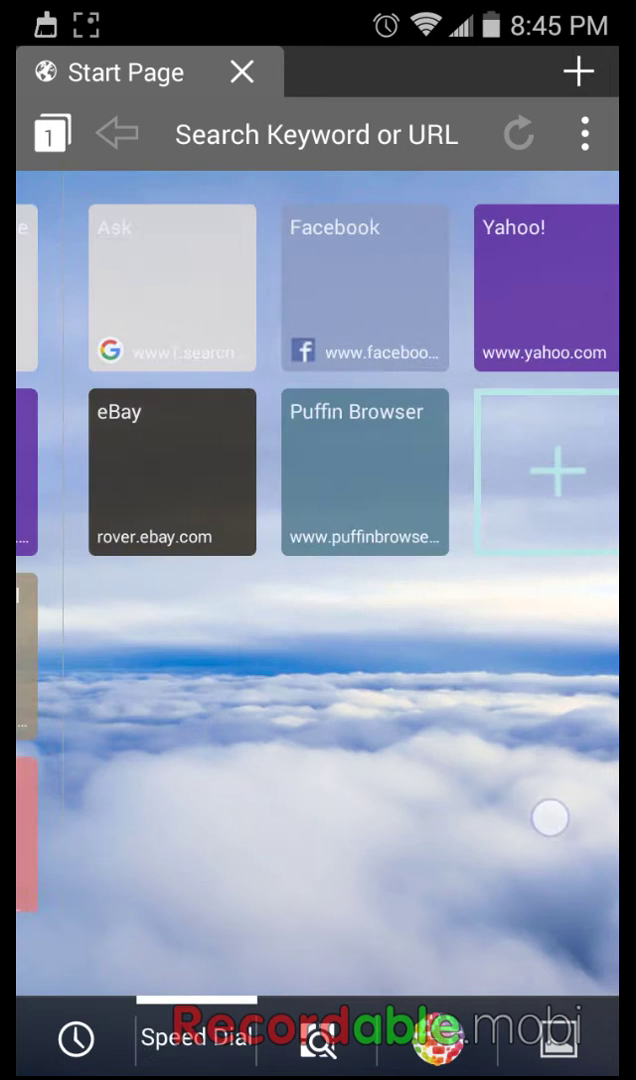
left_click_drag(460, 700, 445, 598)
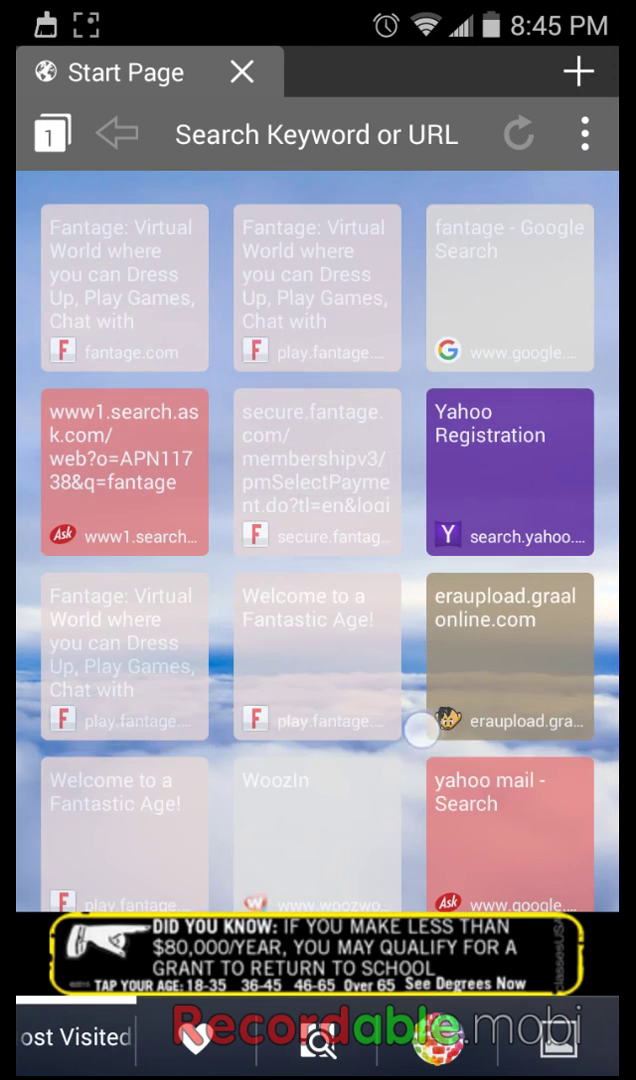
Open the Fantage login page, focus the Username field, and zoom the page out
left_click(316, 612)
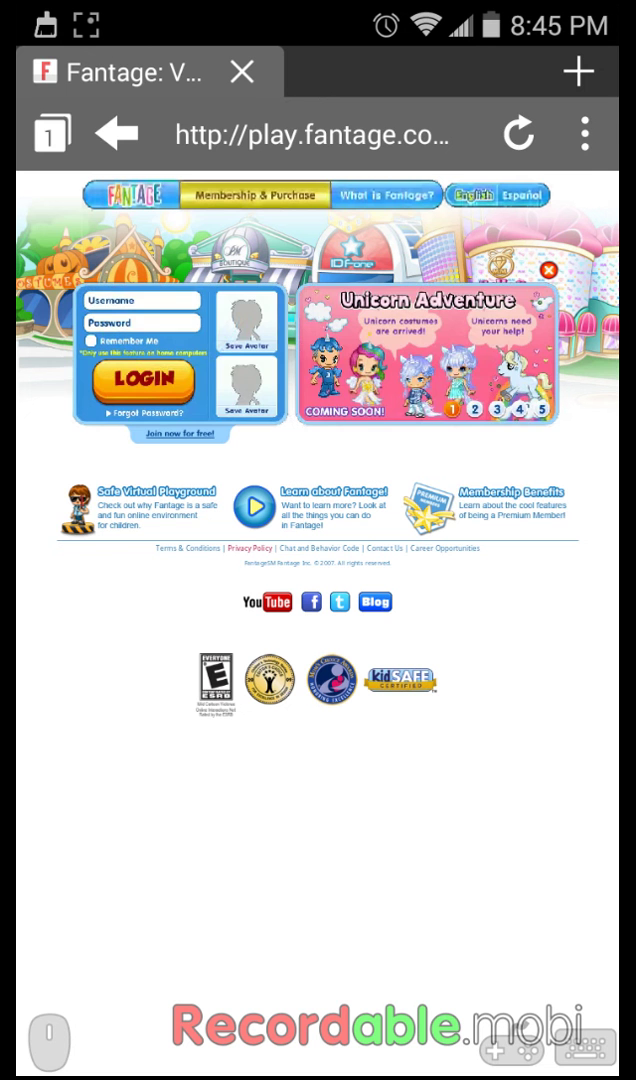
left_click(143, 300)
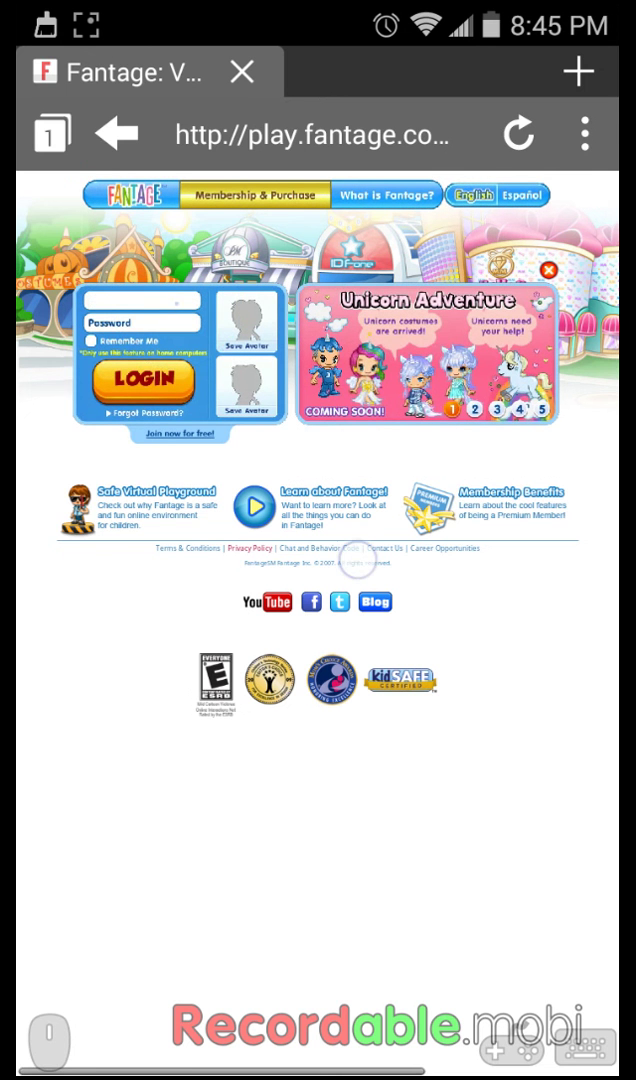
left_click_drag(267, 640, 302, 472)
left_click_drag(333, 800, 400, 735)
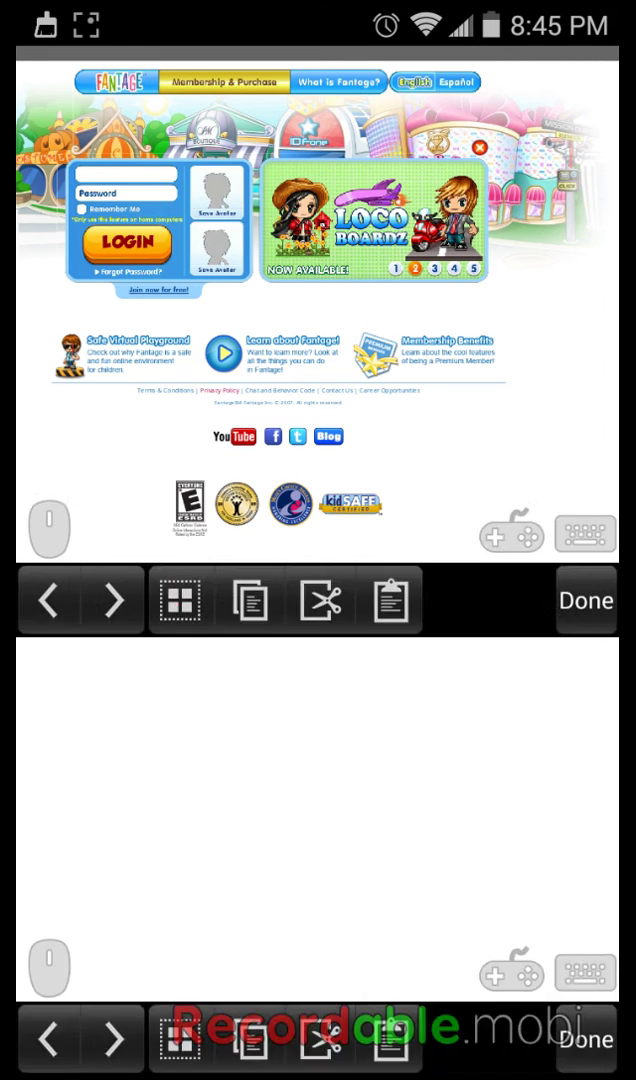
left_click_drag(333, 800, 400, 735)
Toggle the controller overlay, then click on the Fantage page through the trackpad
left_click(49, 1040)
left_click(49, 1040)
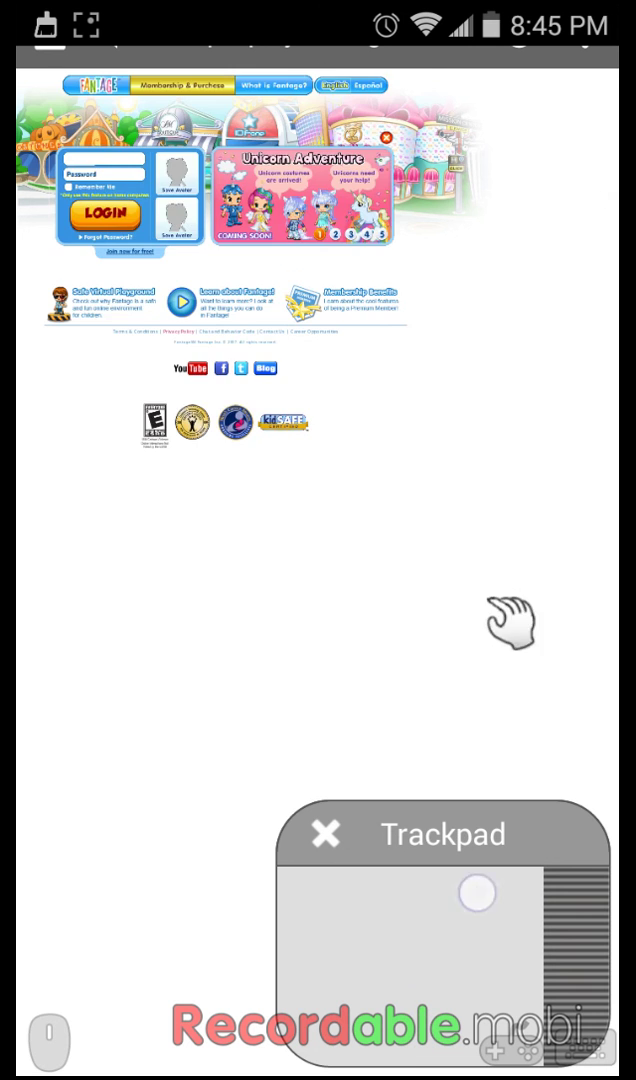
left_click(348, 432)
left_click(255, 820)
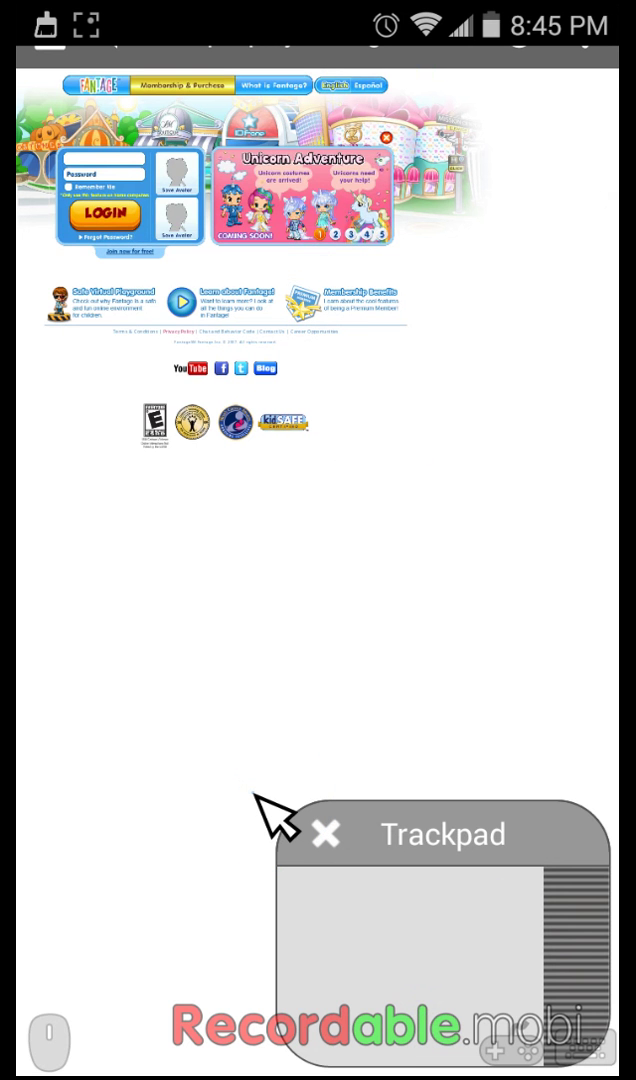